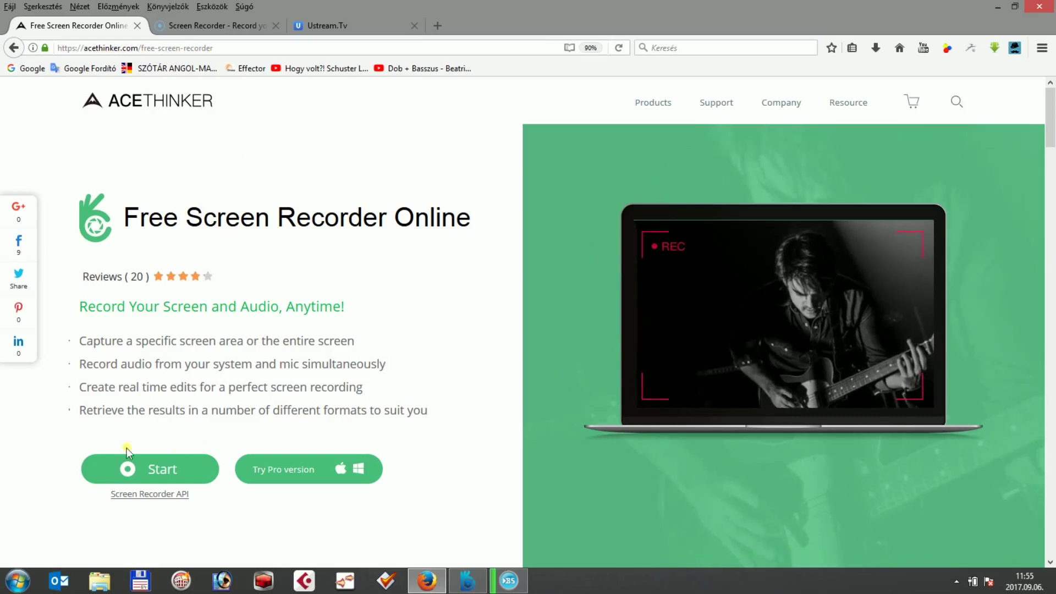
Launch the AceThinker online screen recorder from its Firefox page.
left_click(156, 470)
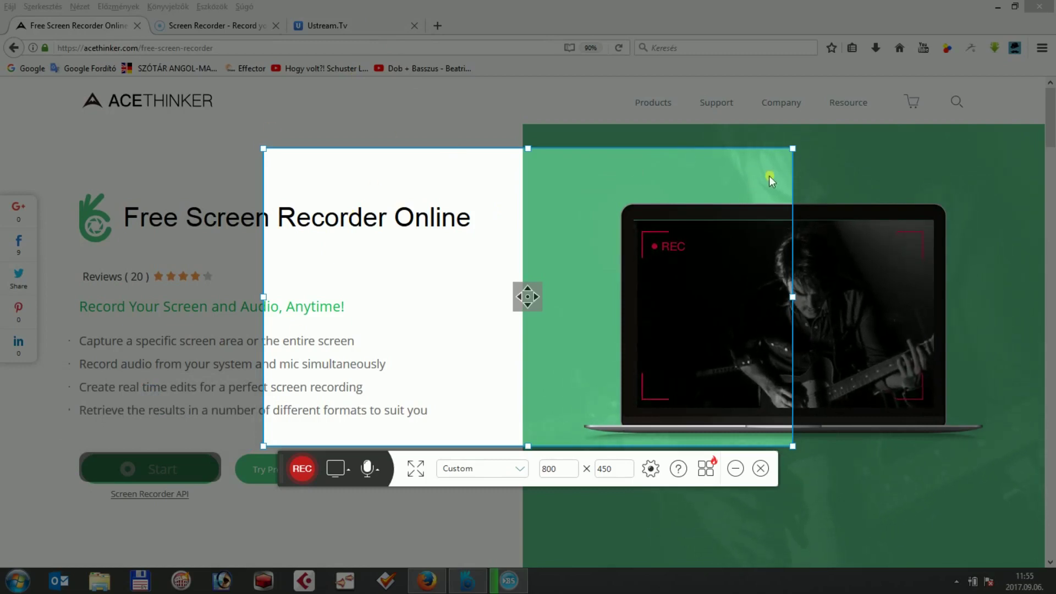
Resize the capture area to 411 × 336 and move it over the page's logo and title.
left_click_drag(796, 149, 556, 195)
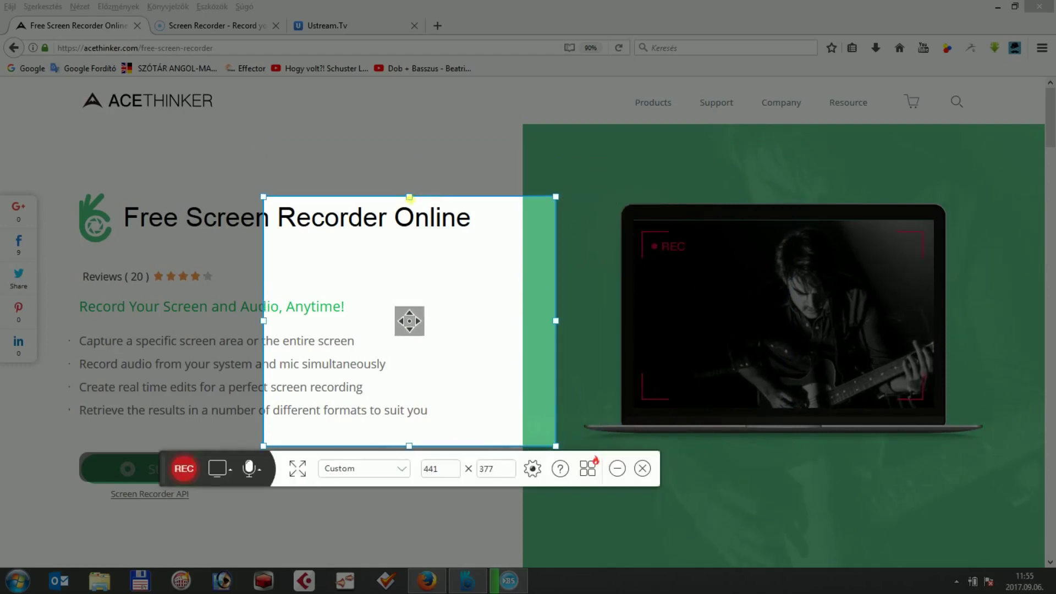
left_click_drag(411, 195, 416, 231)
left_click_drag(555, 332, 535, 333)
left_click_drag(397, 342, 246, 218)
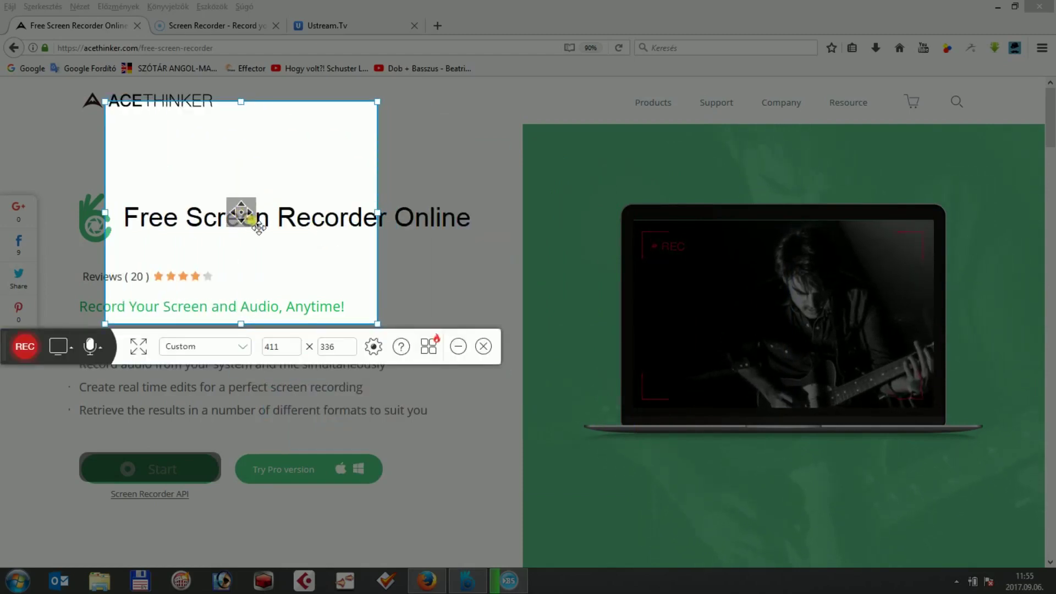
left_click(242, 347)
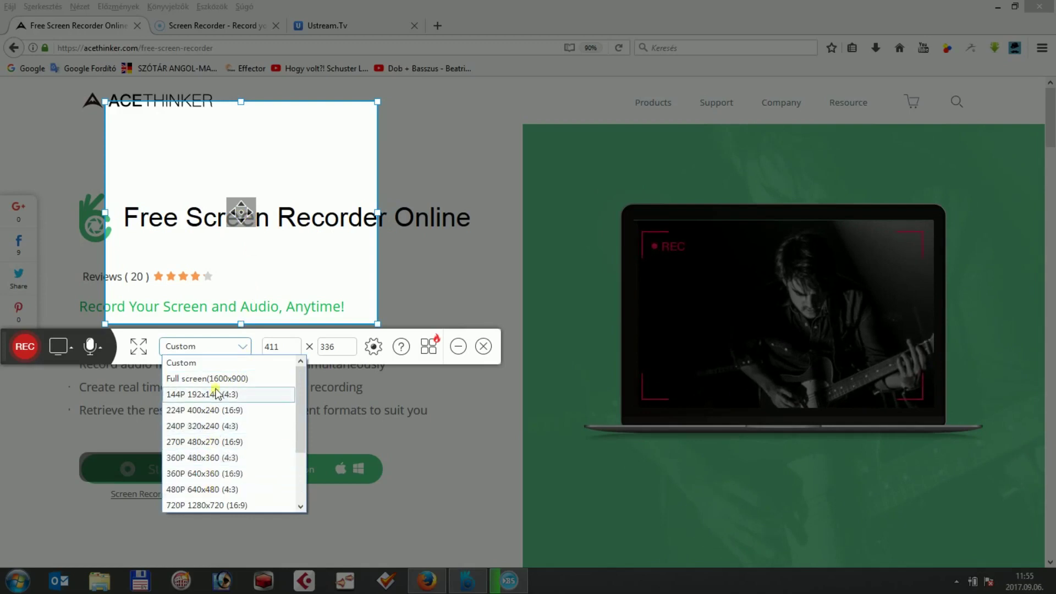
Frame the Animal Planet LIVE video on the Ustream.Tv page with a 360 × 228 capture area.
left_click(244, 347)
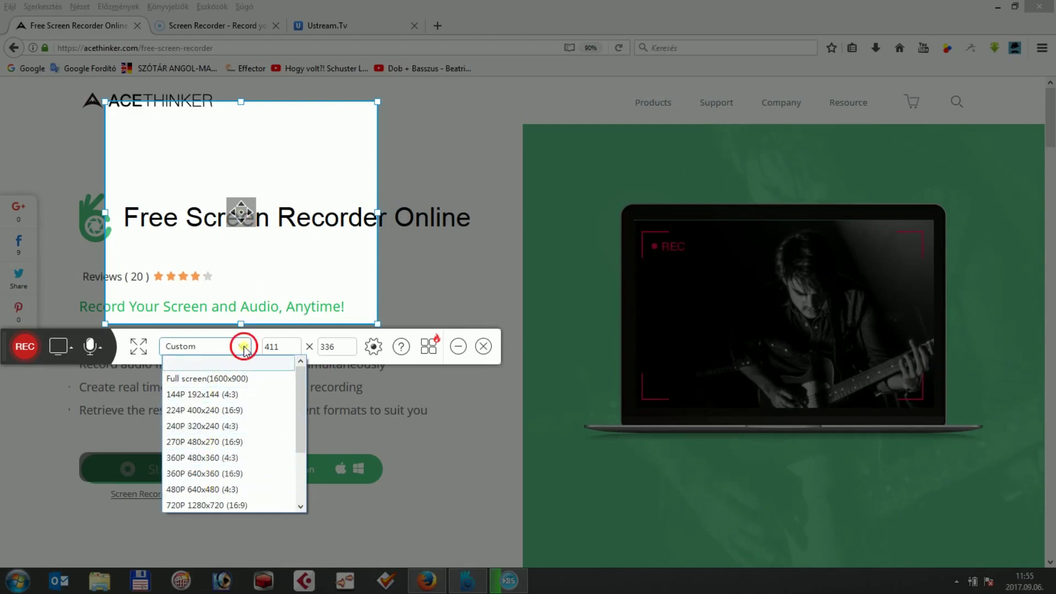
left_click(324, 28)
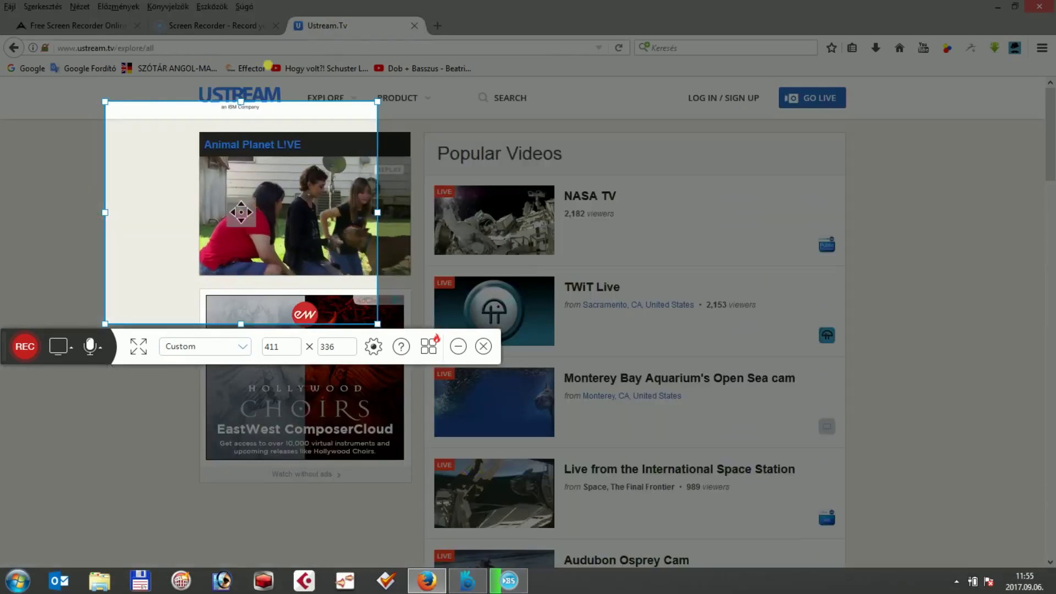
left_click_drag(256, 222, 334, 253)
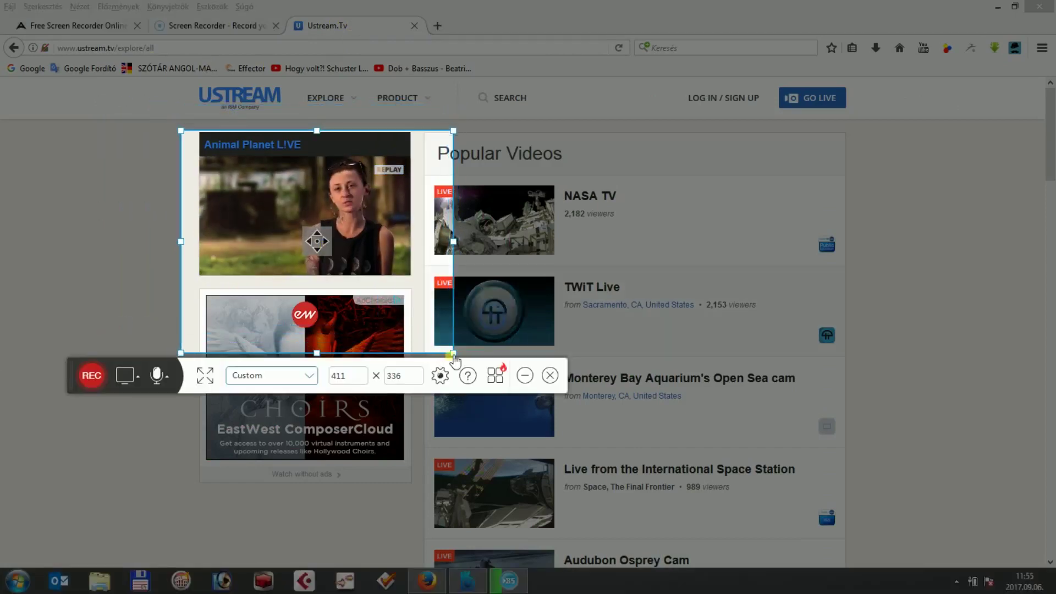
left_click_drag(453, 352, 427, 287)
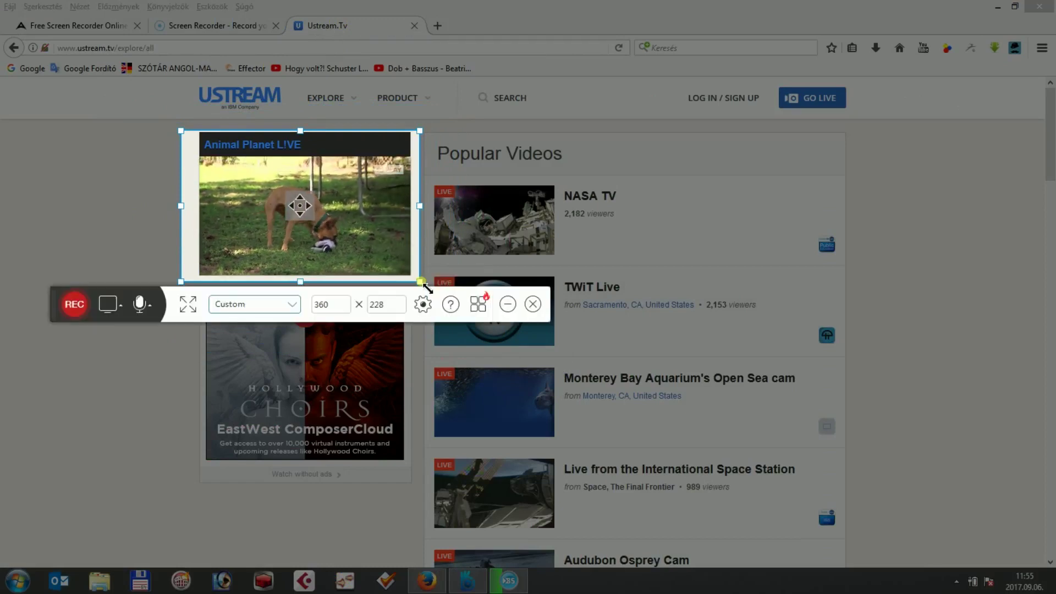
left_click(141, 303)
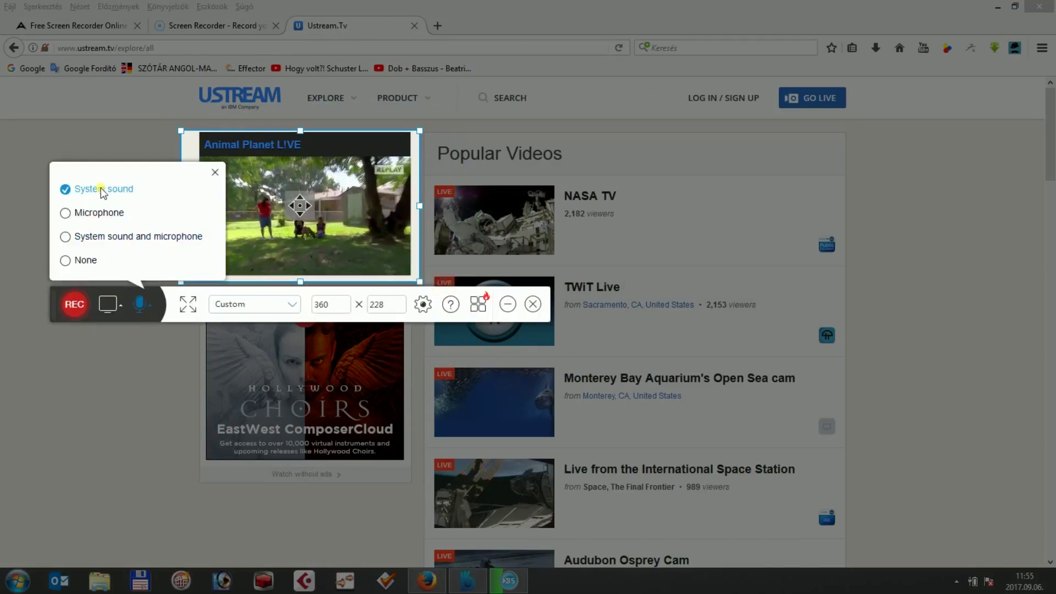
left_click(422, 304)
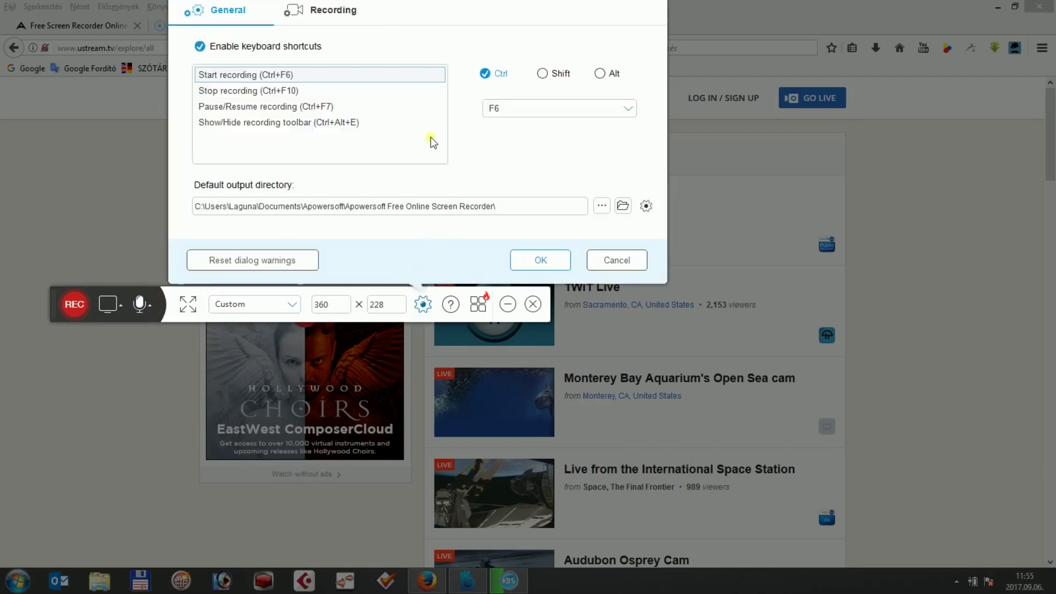
left_click(336, 15)
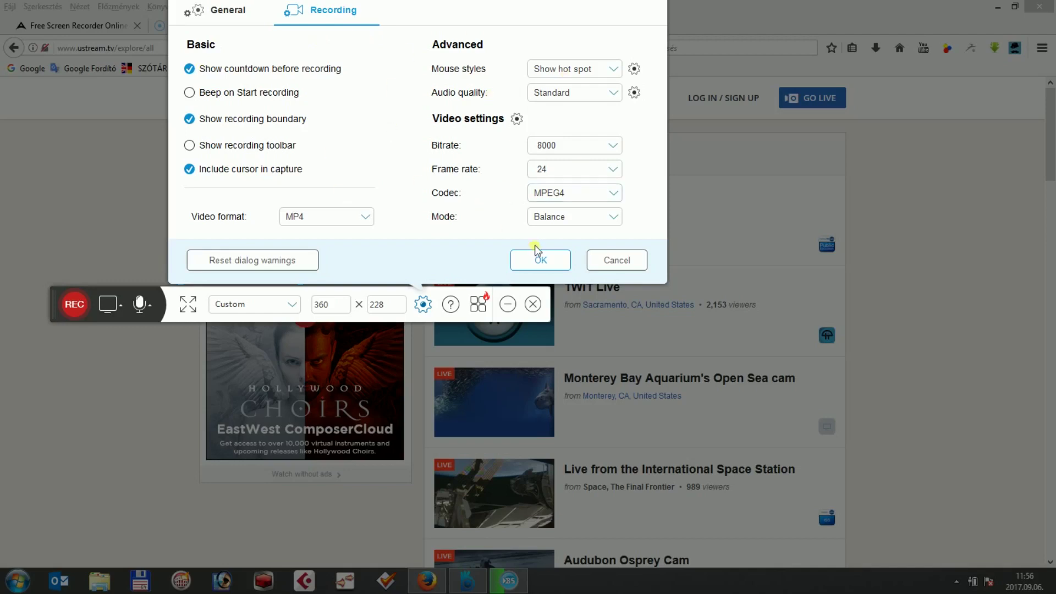
left_click(541, 260)
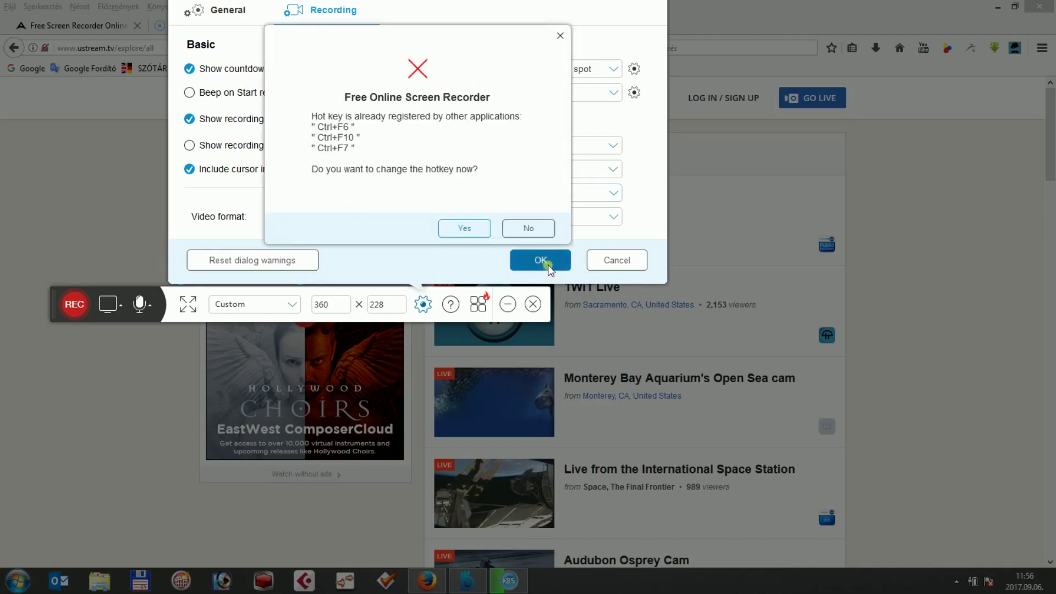
left_click(509, 235)
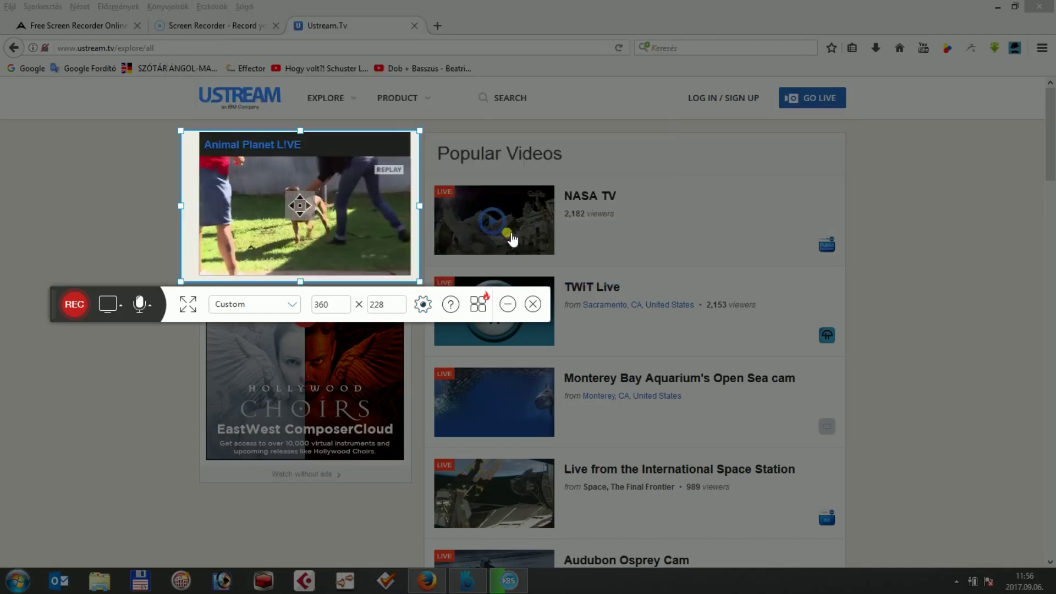
Start recording the framed Animal Planet LIVE video, confirming the 'Are you ready?' prompt.
left_click(77, 306)
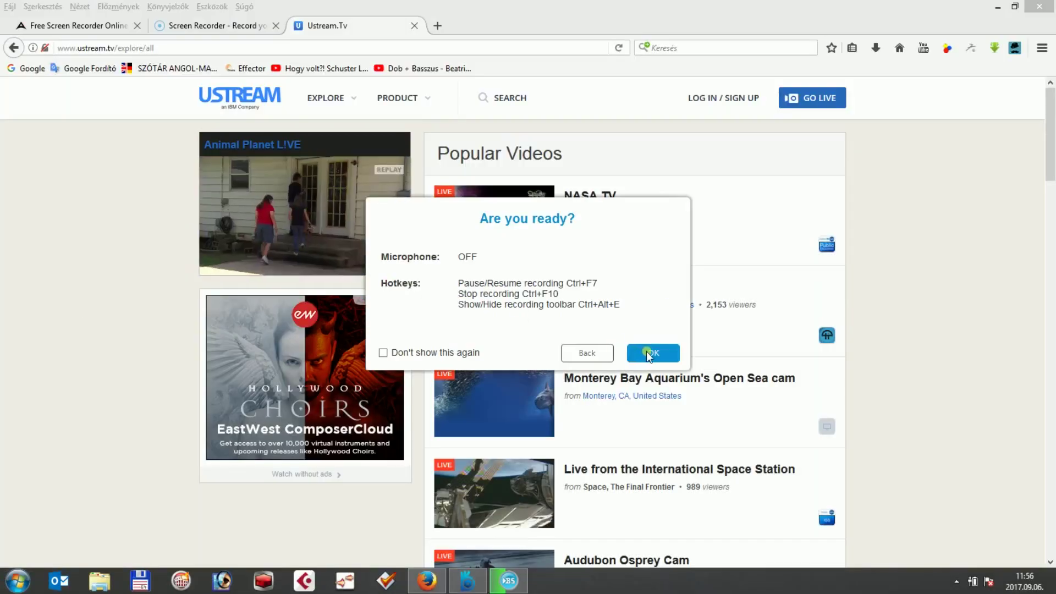
left_click(653, 354)
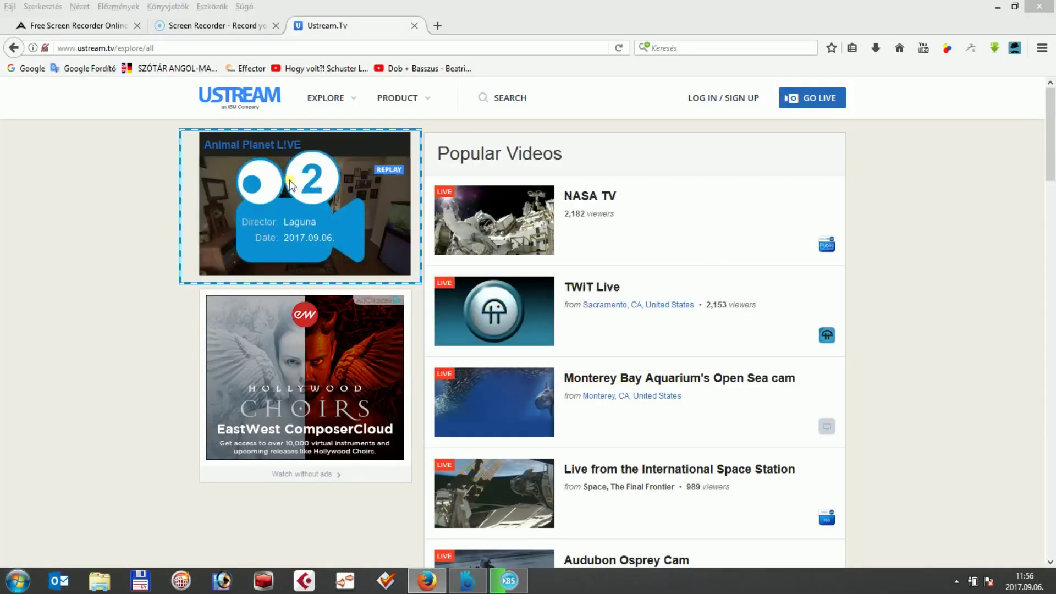
mouse_move(279, 191)
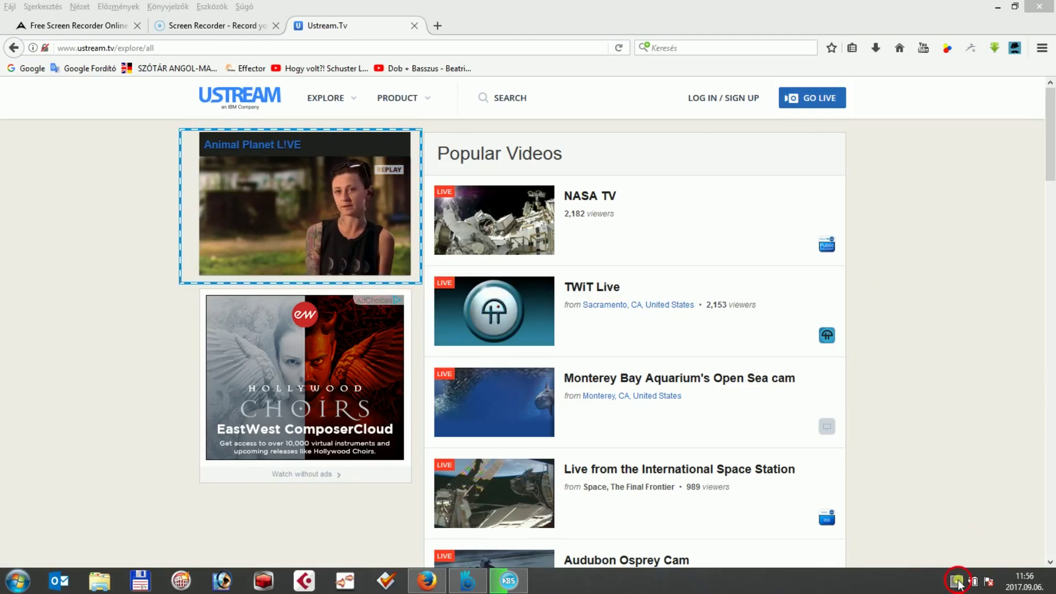
left_click(956, 581)
Stop the recording from the tray icon menu and close the 13-second clip's save window.
right_click(988, 491)
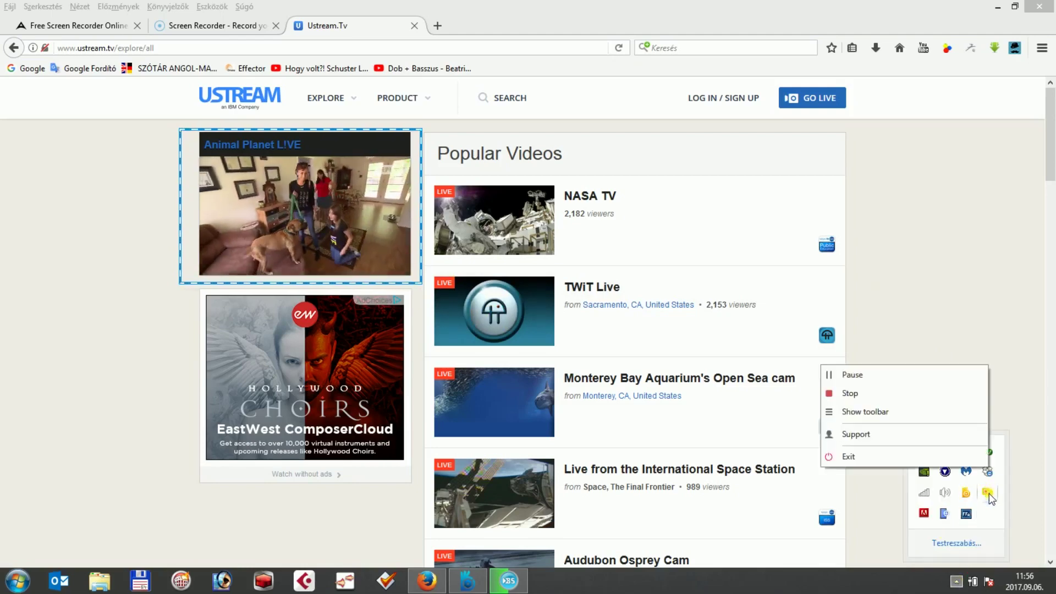
left_click(861, 394)
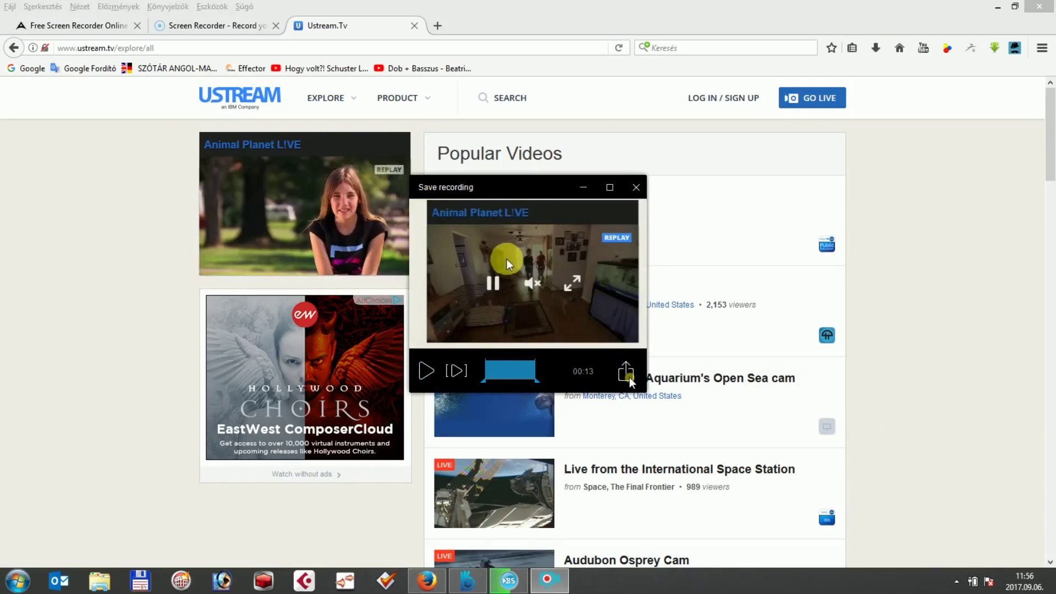
left_click(635, 188)
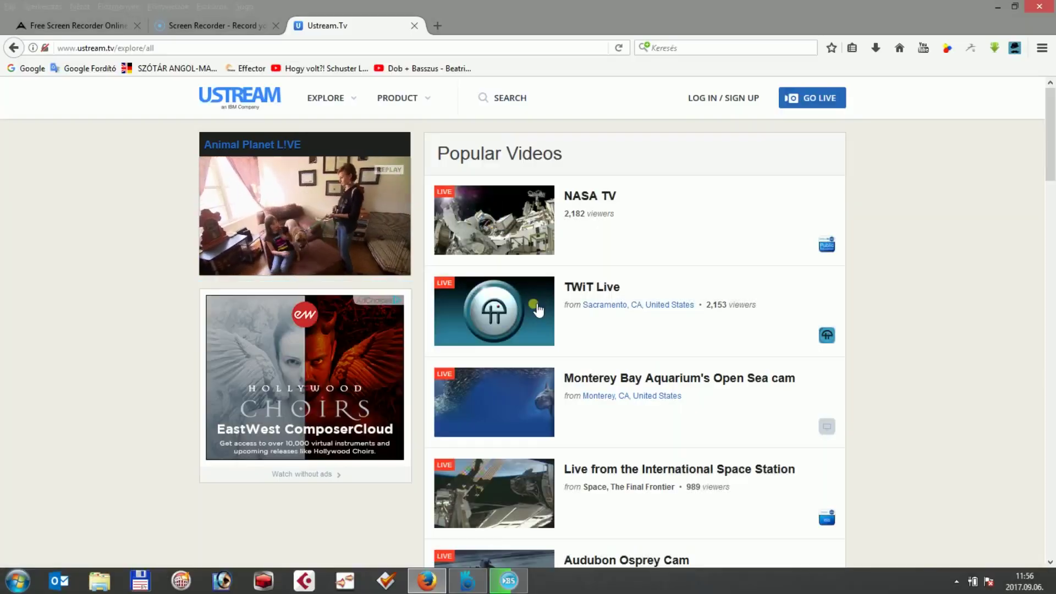
Launch the Screencast-O-Matic recorder from its web page, letting Firefox open the launcher.
left_click(216, 26)
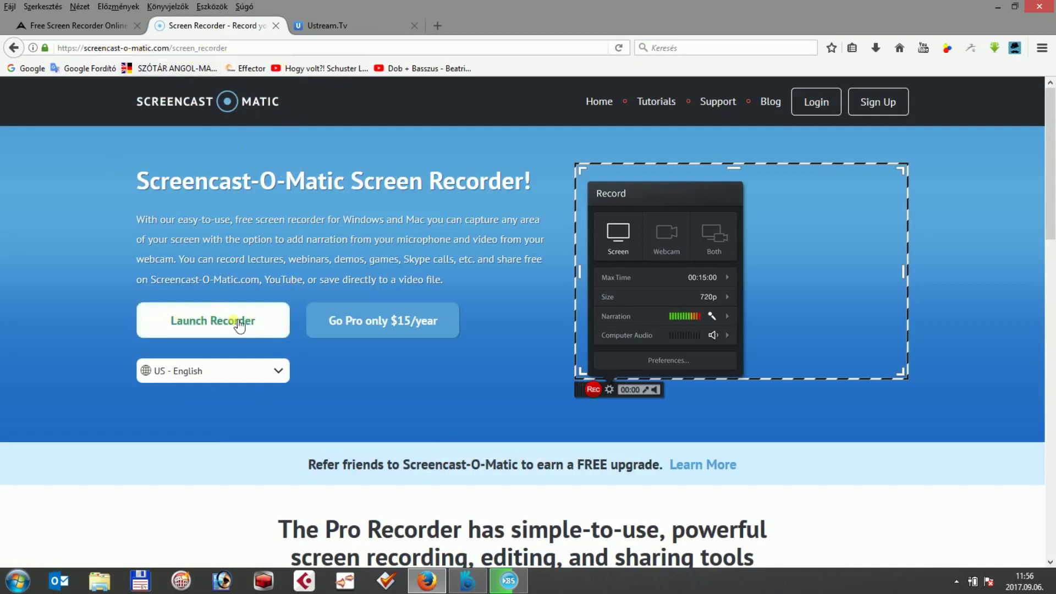
left_click(207, 325)
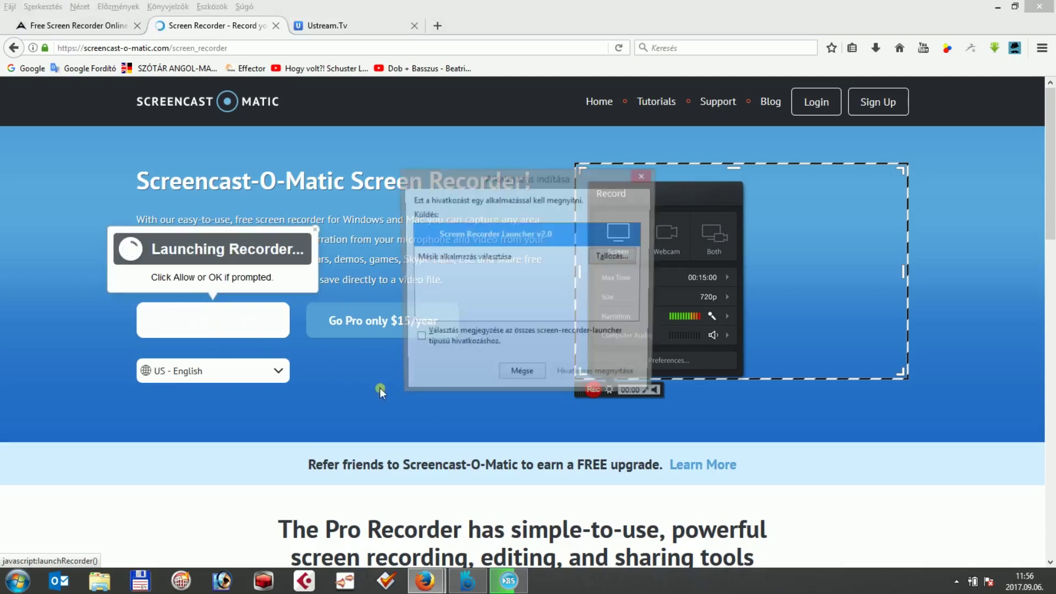
left_click(605, 377)
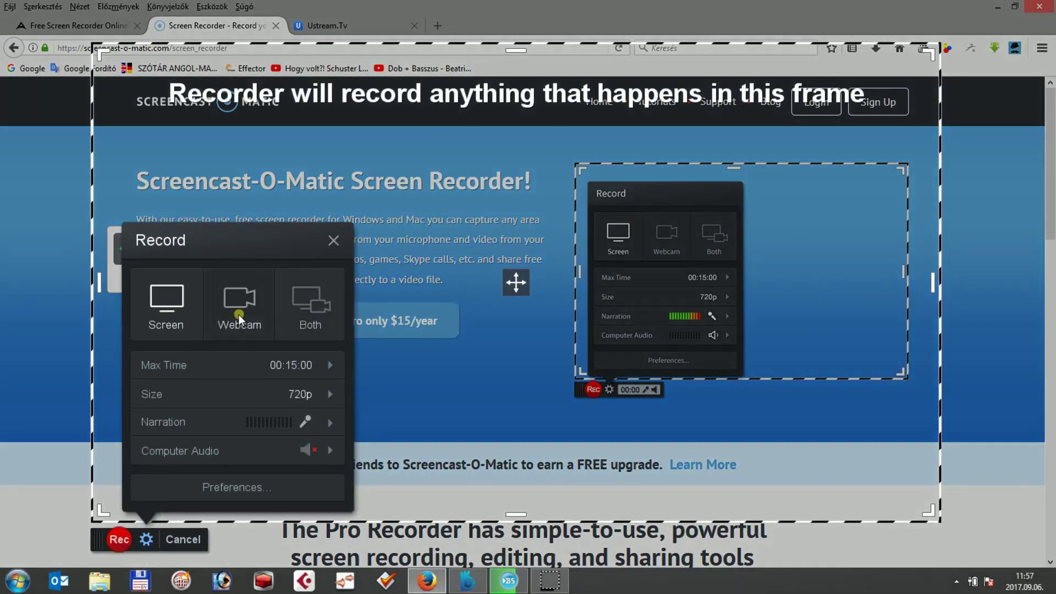
mouse_move(344, 371)
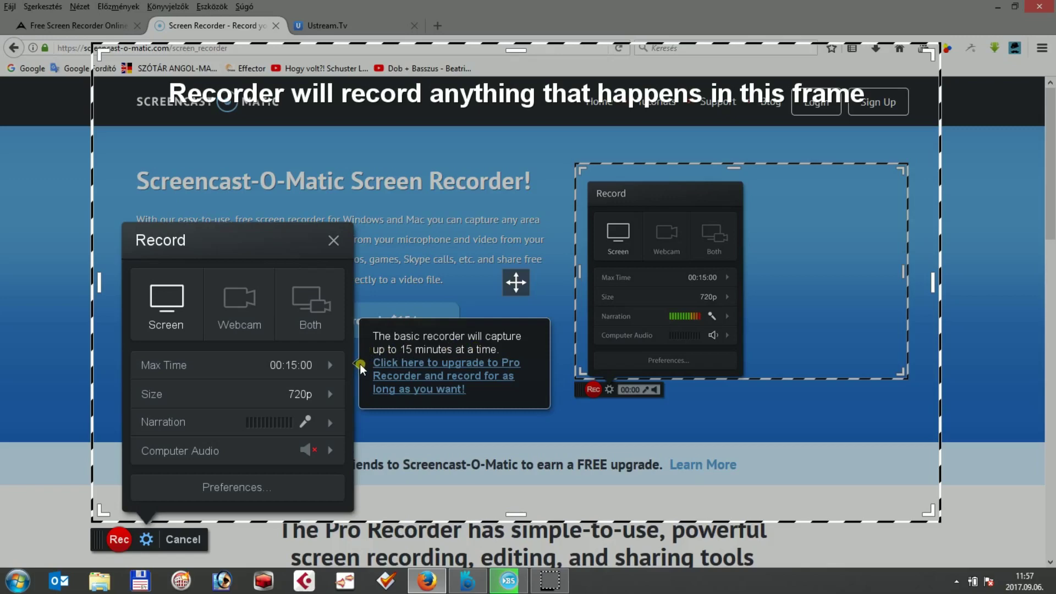
left_click(327, 392)
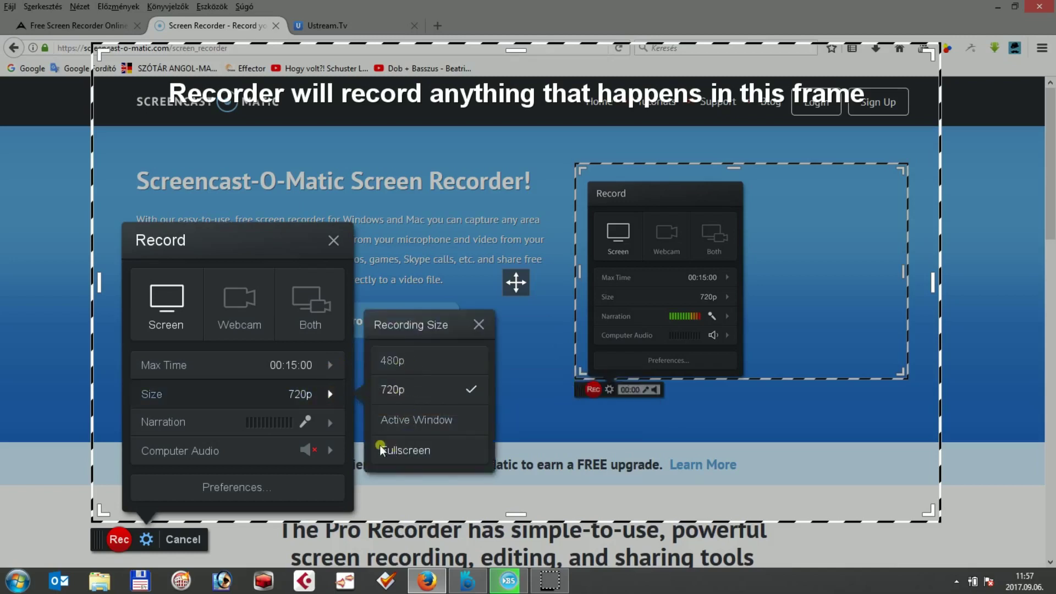
left_click(337, 394)
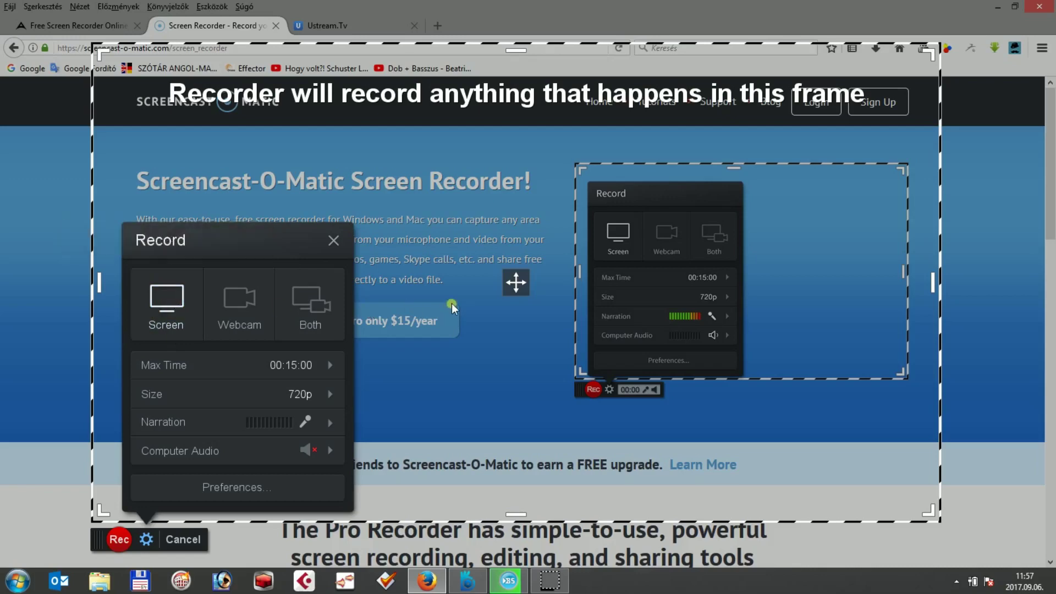
Place Screencast-O-Matic's recording frame over the Ustream page's Animal Planet LIVE video and start recording.
left_click_drag(515, 283, 478, 276)
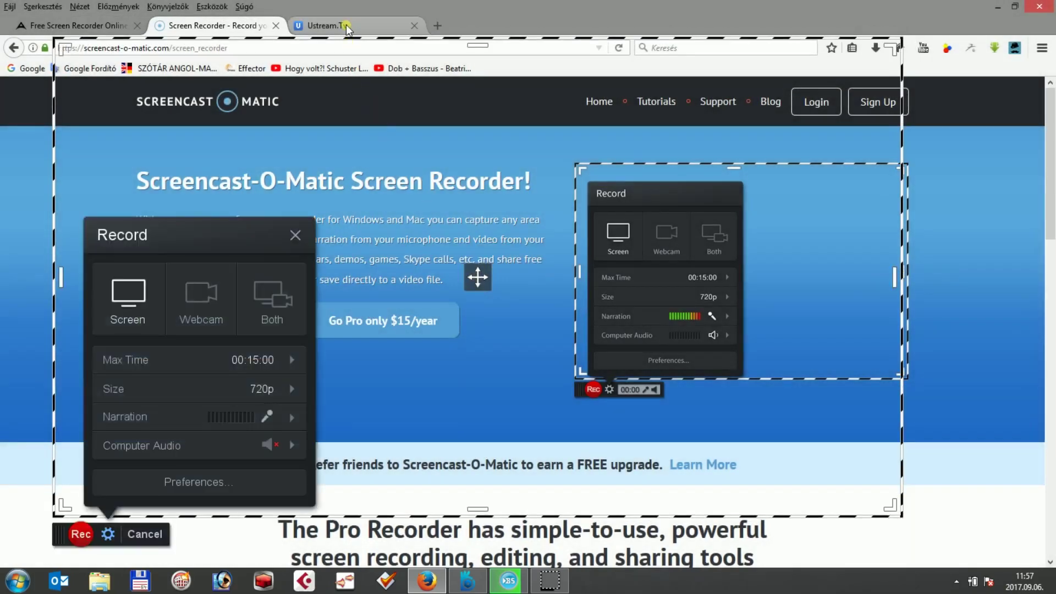
left_click(347, 28)
left_click_drag(477, 277, 465, 265)
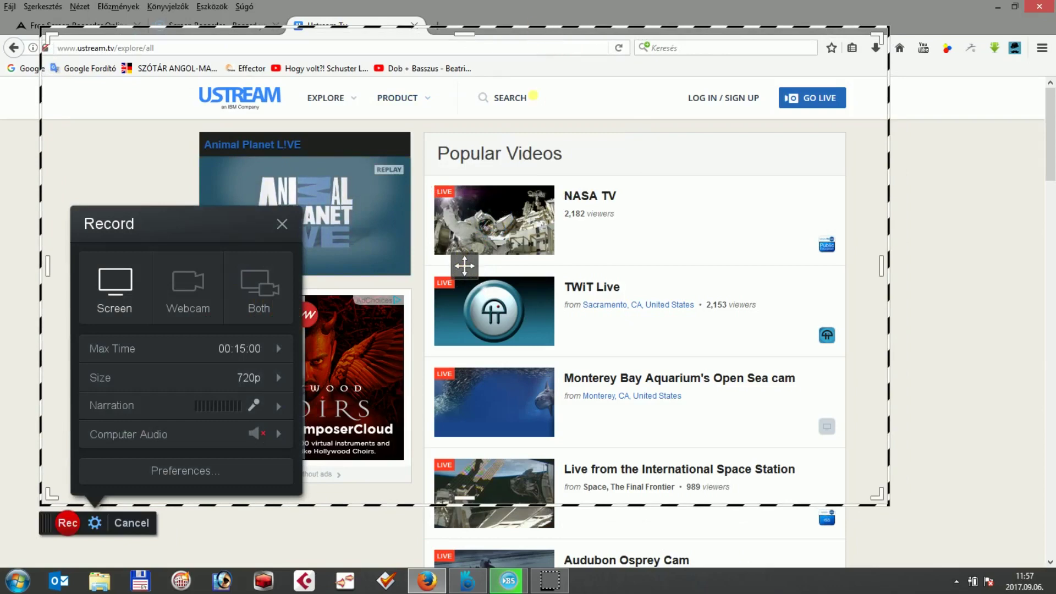
left_click_drag(464, 265, 439, 255)
left_click(42, 512)
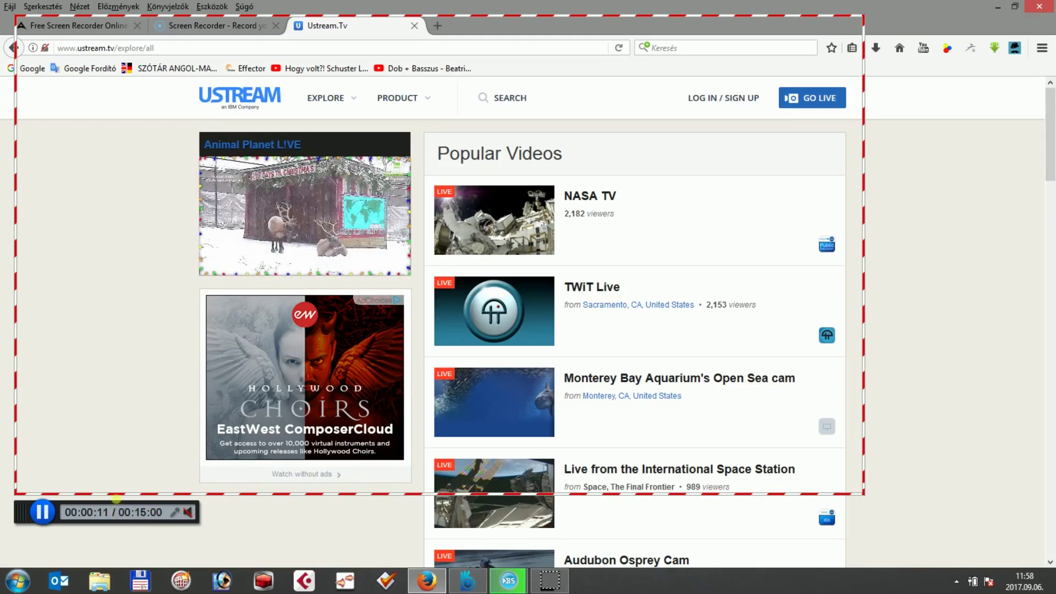
Stop the recording at 0:13 and bring up its save and upload options.
left_click(42, 512)
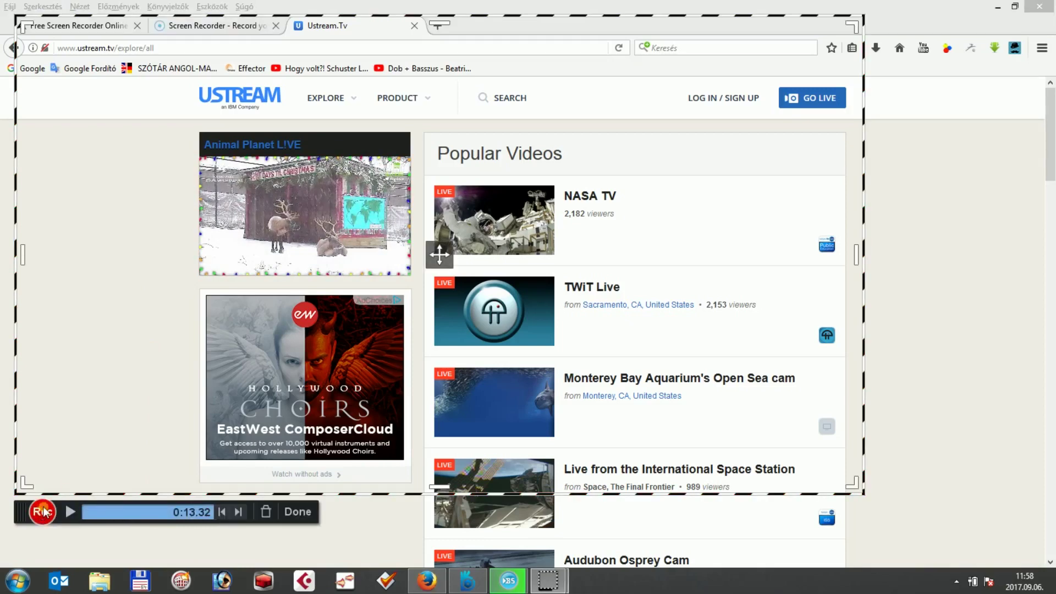
left_click(304, 511)
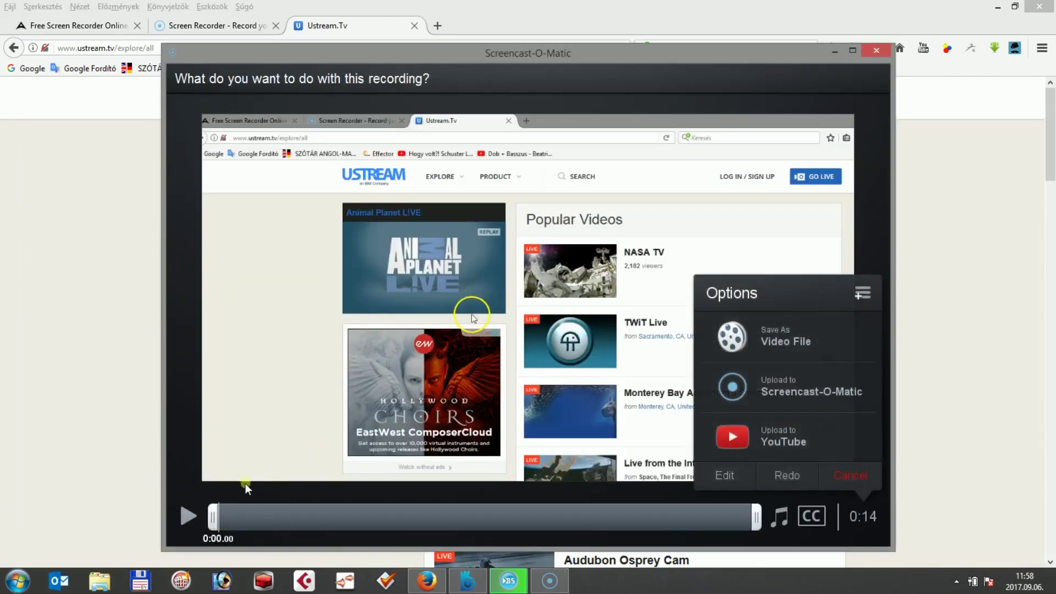